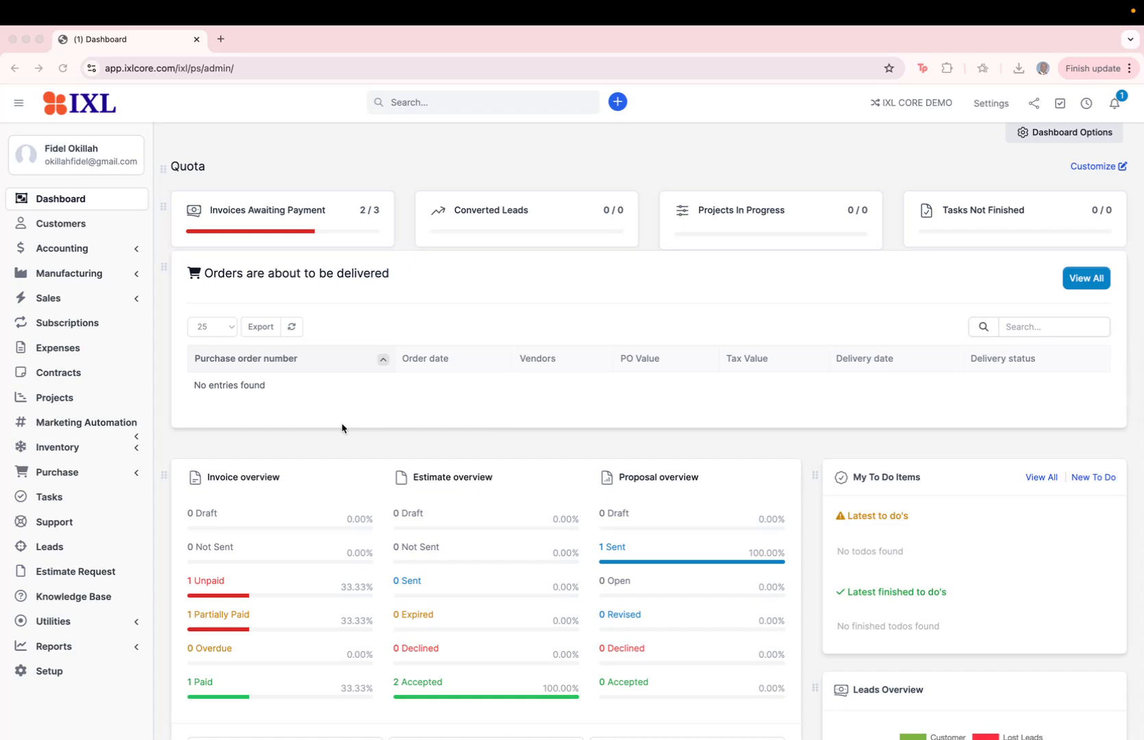
Open the Credit Notes list under Sales and start a new credit note
left_click(133, 302)
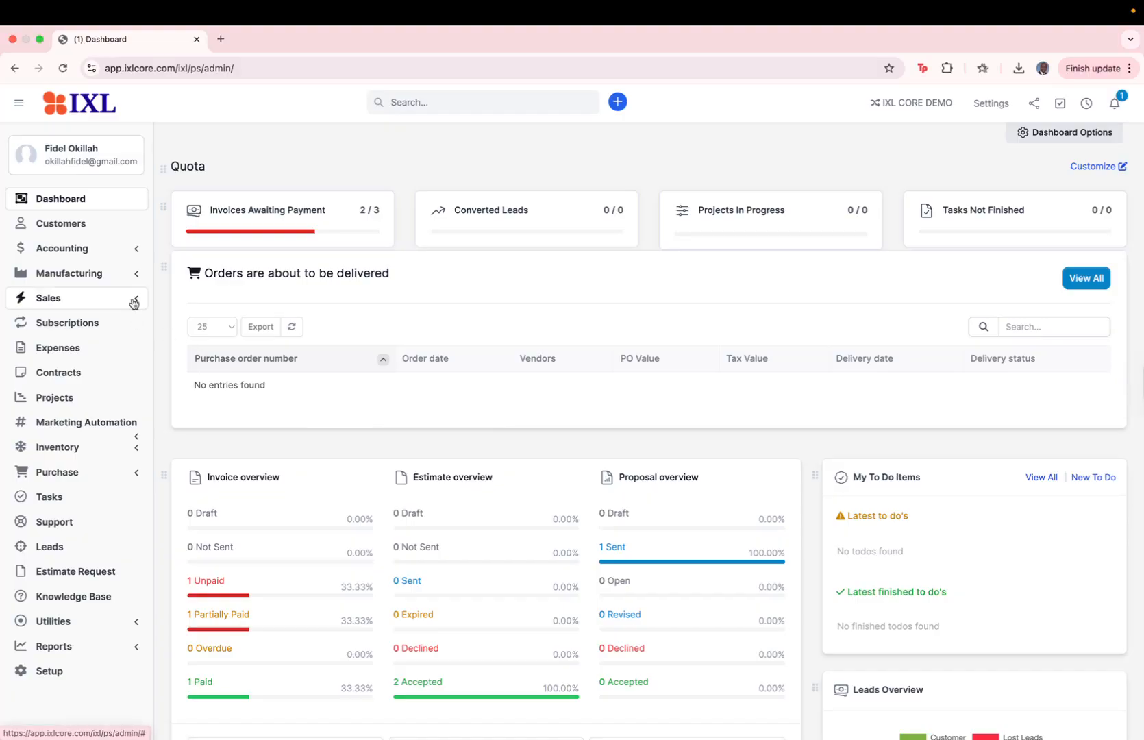
left_click(133, 301)
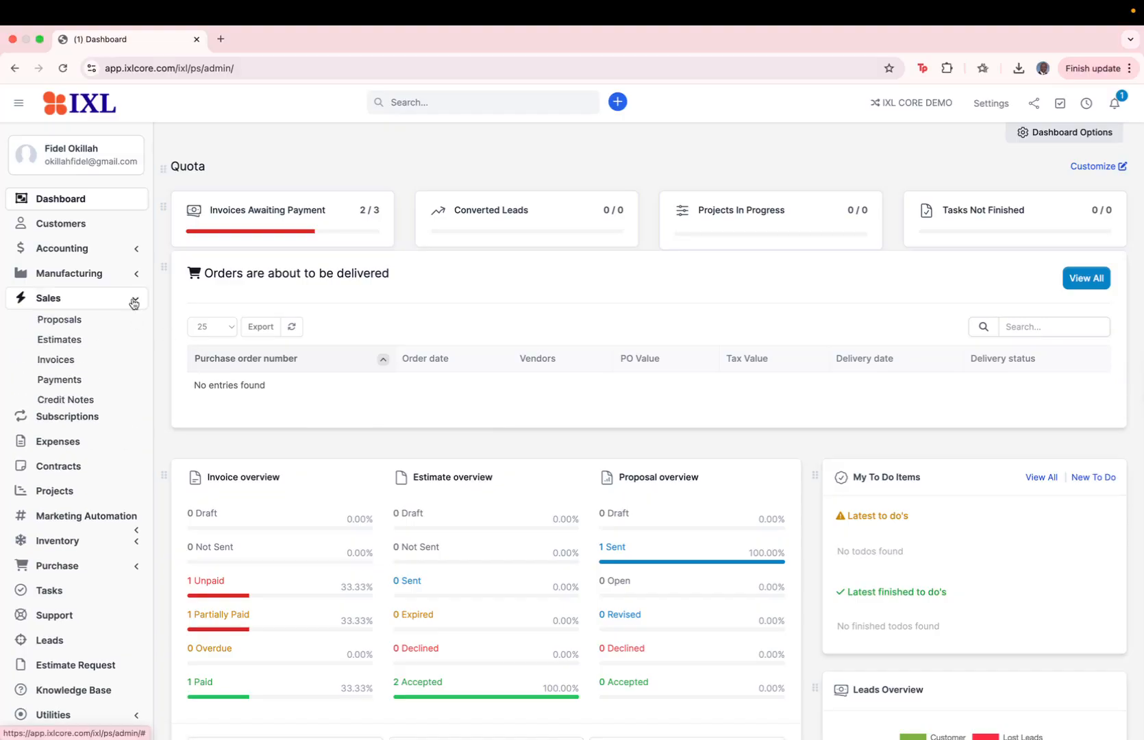
left_click(84, 403)
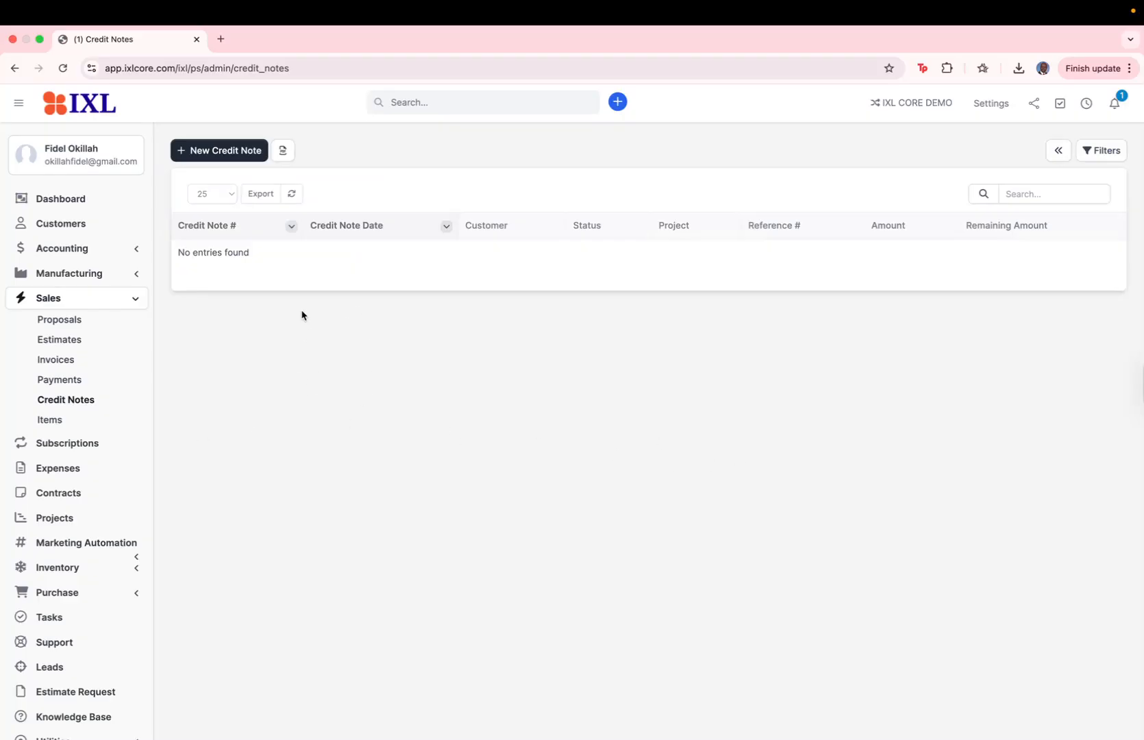
left_click(242, 157)
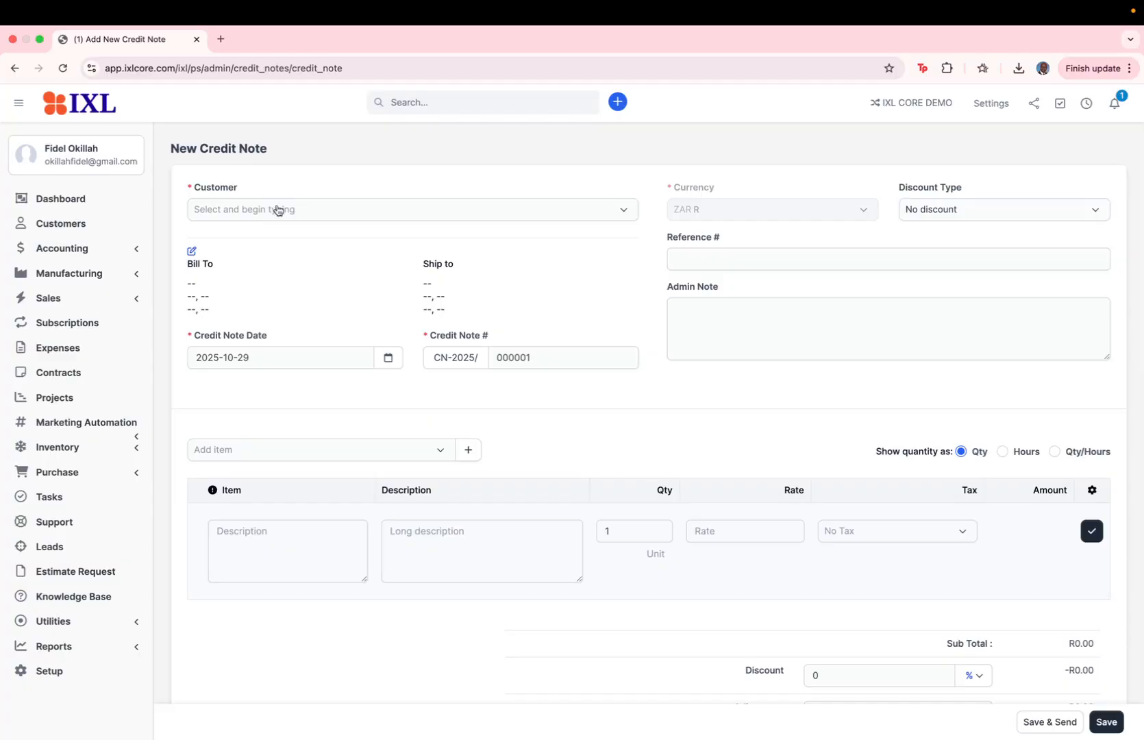
Search for and select Mali Pty Limited as the credit note's customer
left_click(277, 210)
type("mal")
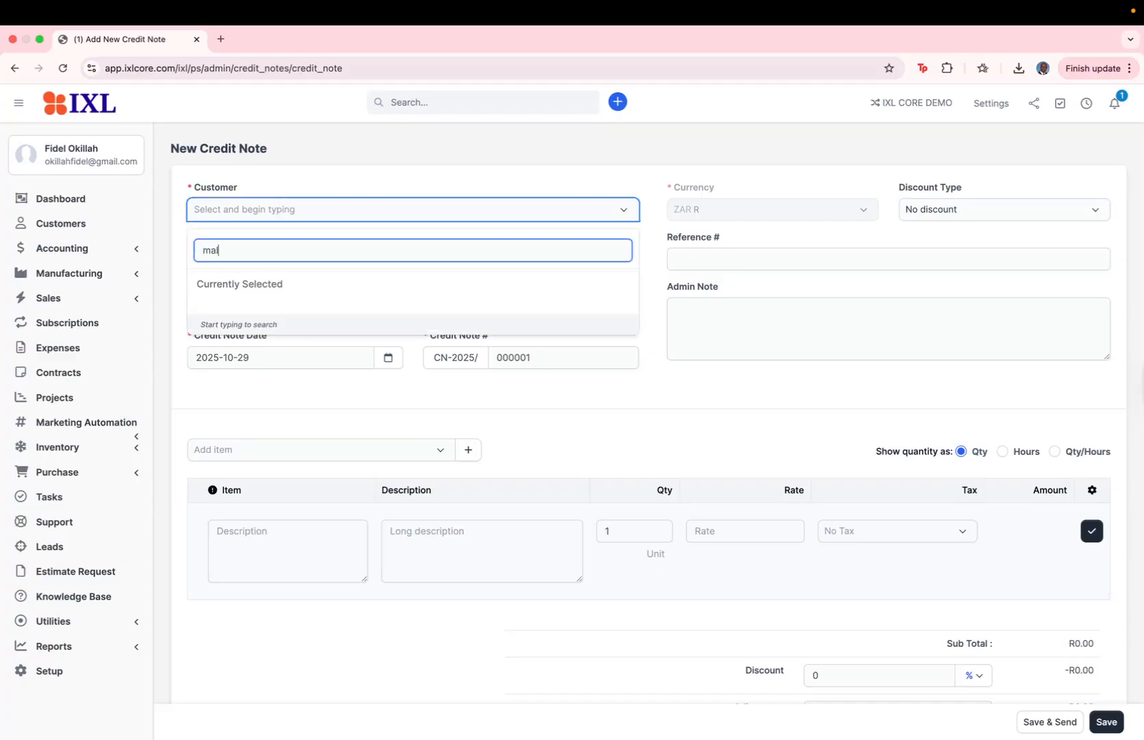
left_click(253, 285)
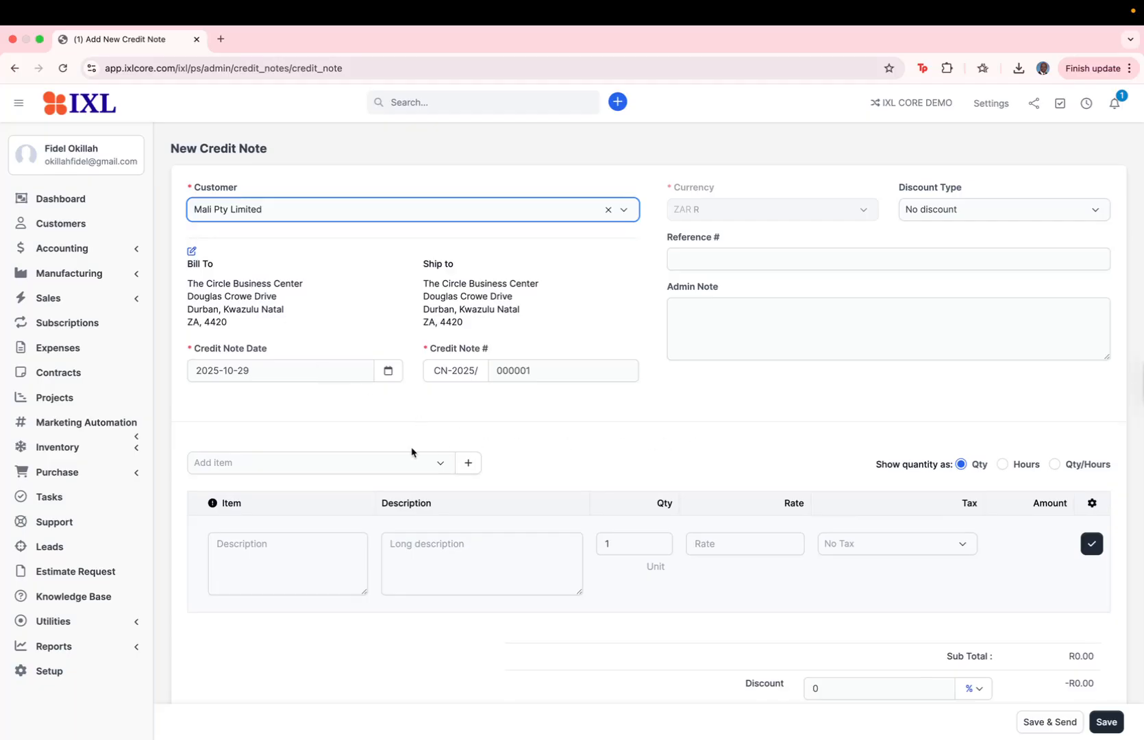
left_click(760, 256)
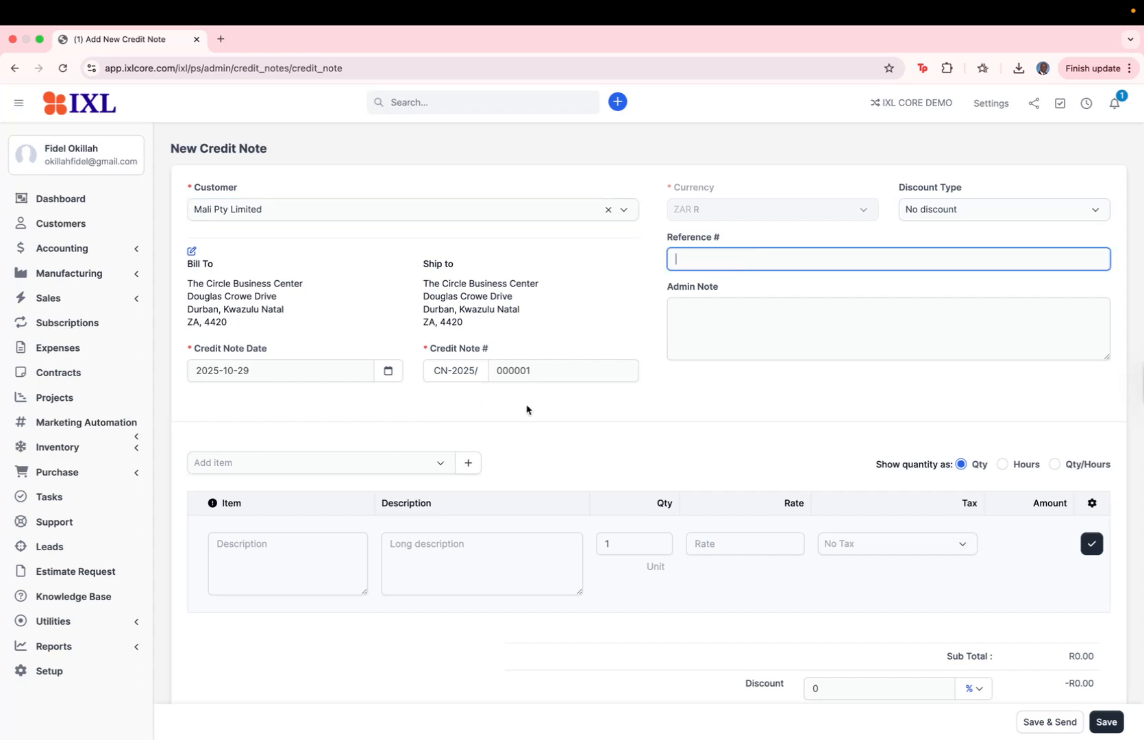
left_click(701, 307)
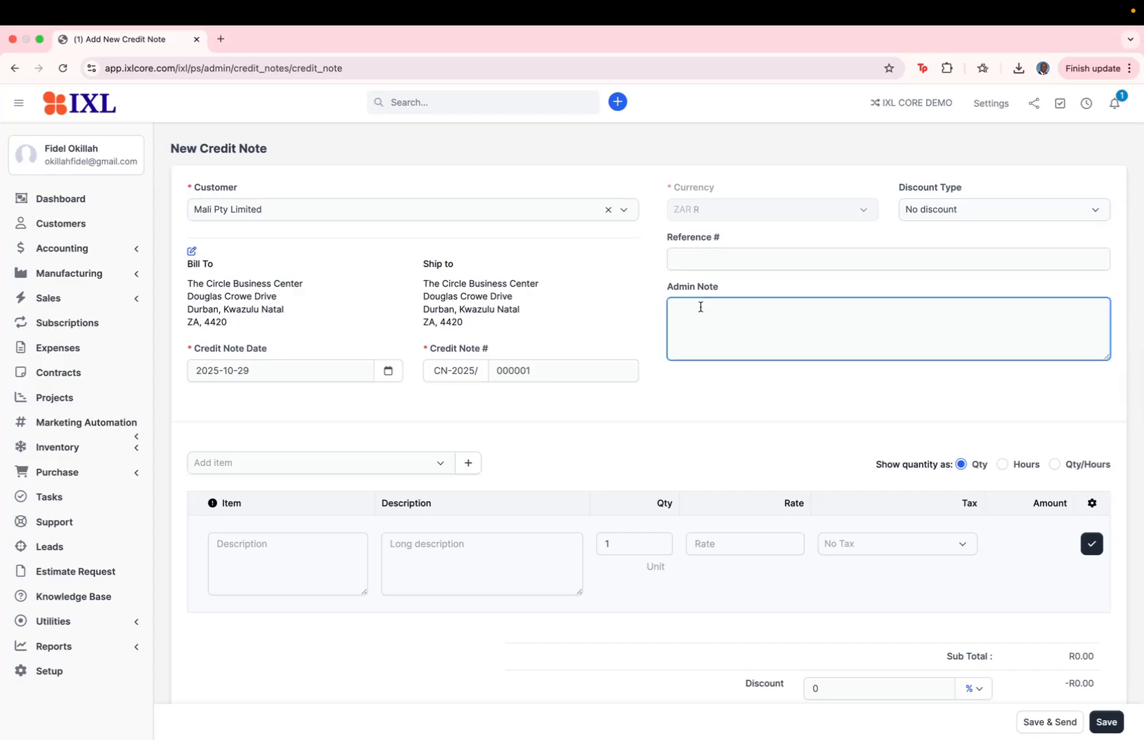
Add the Routers product as a line item with quantity 10 and rate 600
left_click(439, 470)
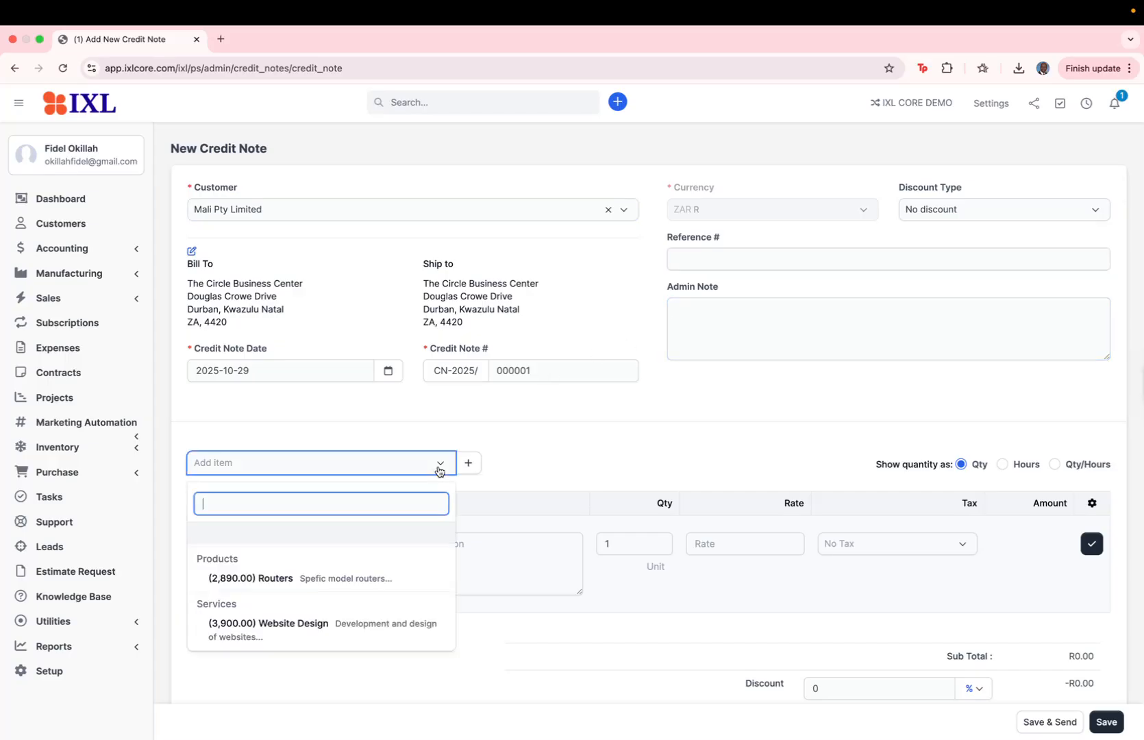
left_click(335, 581)
left_click(614, 544)
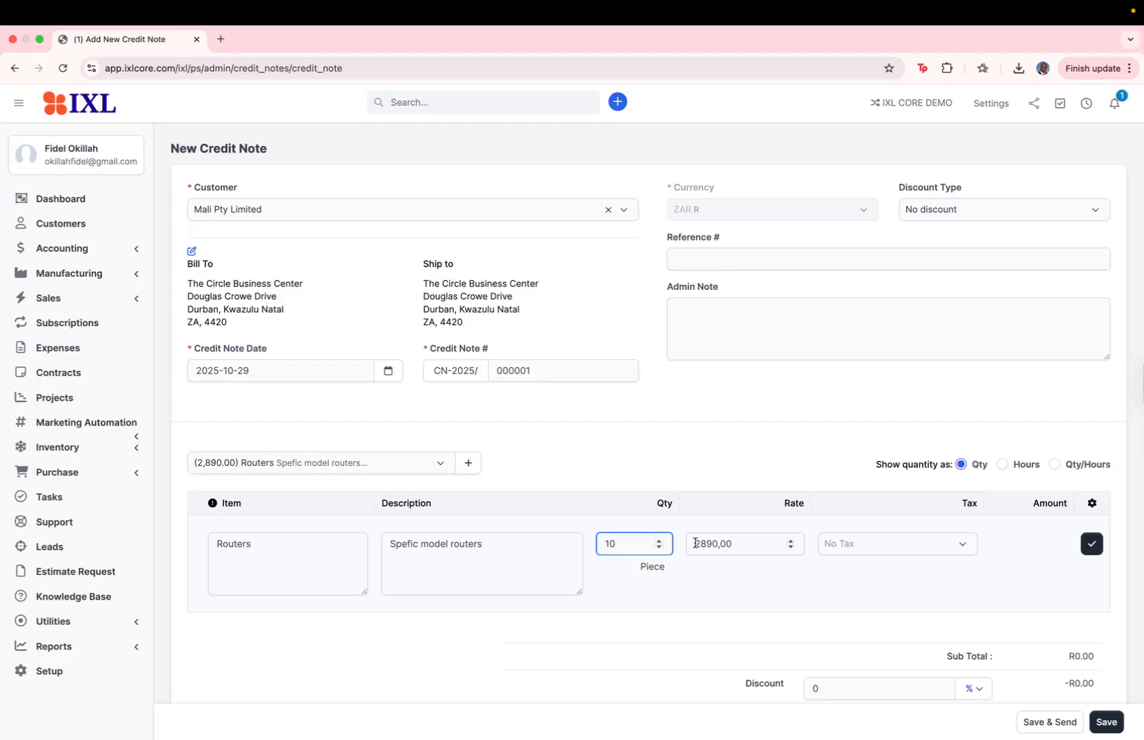
left_click(703, 542)
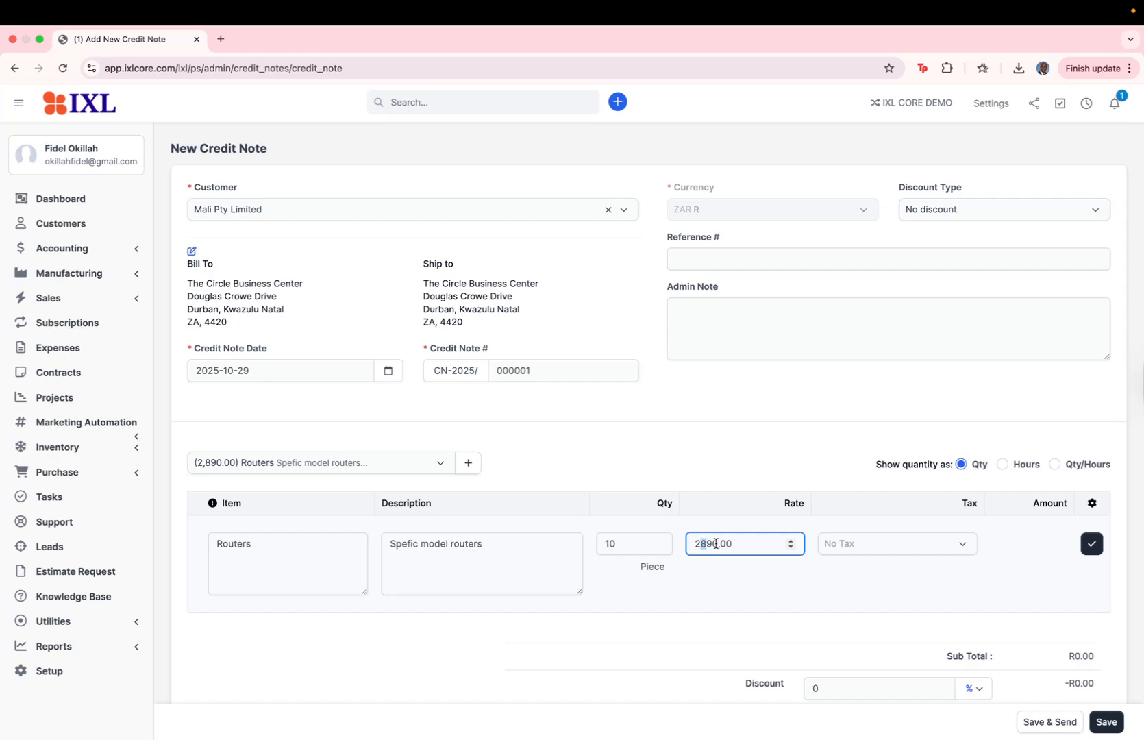
left_click_drag(696, 540, 749, 539)
type("600")
left_click(832, 489)
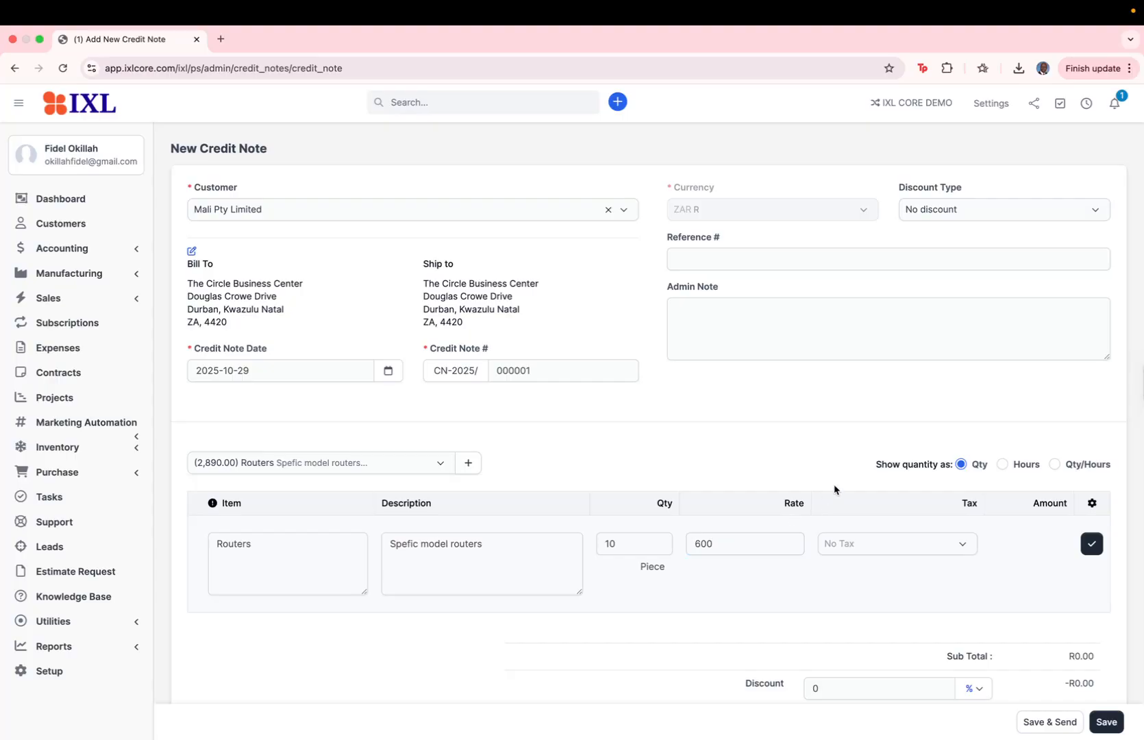
left_click(1091, 552)
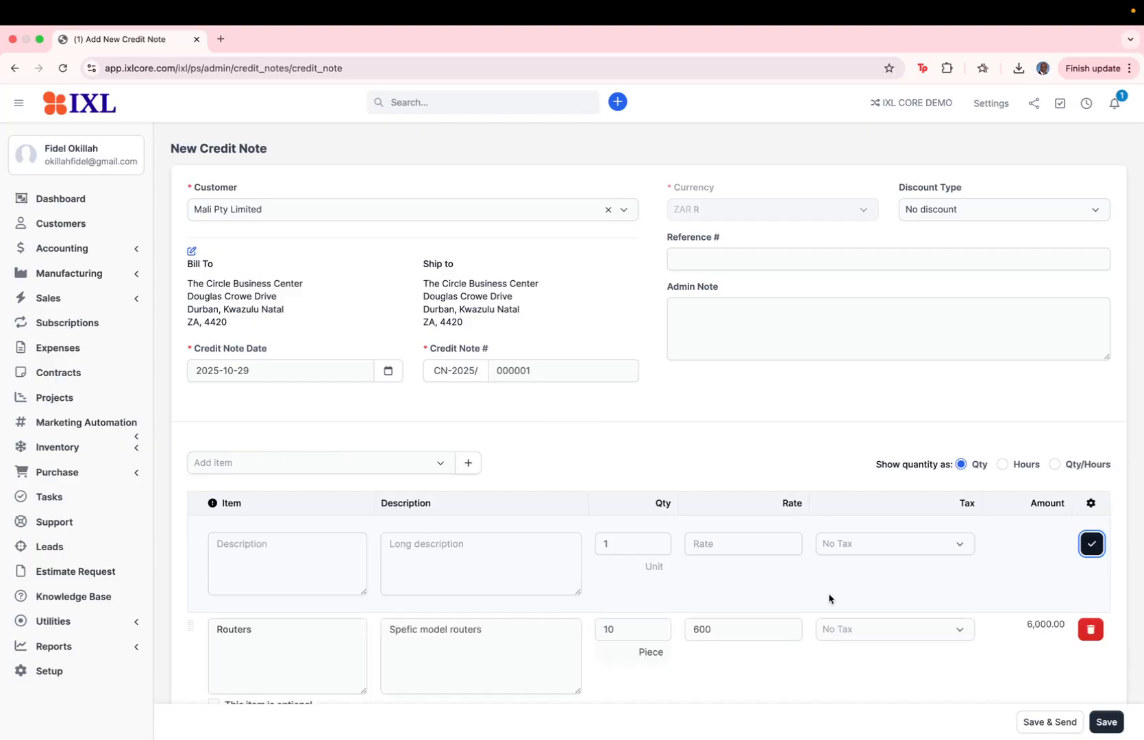
Save and send the credit note
scroll(826, 599, "down", 5)
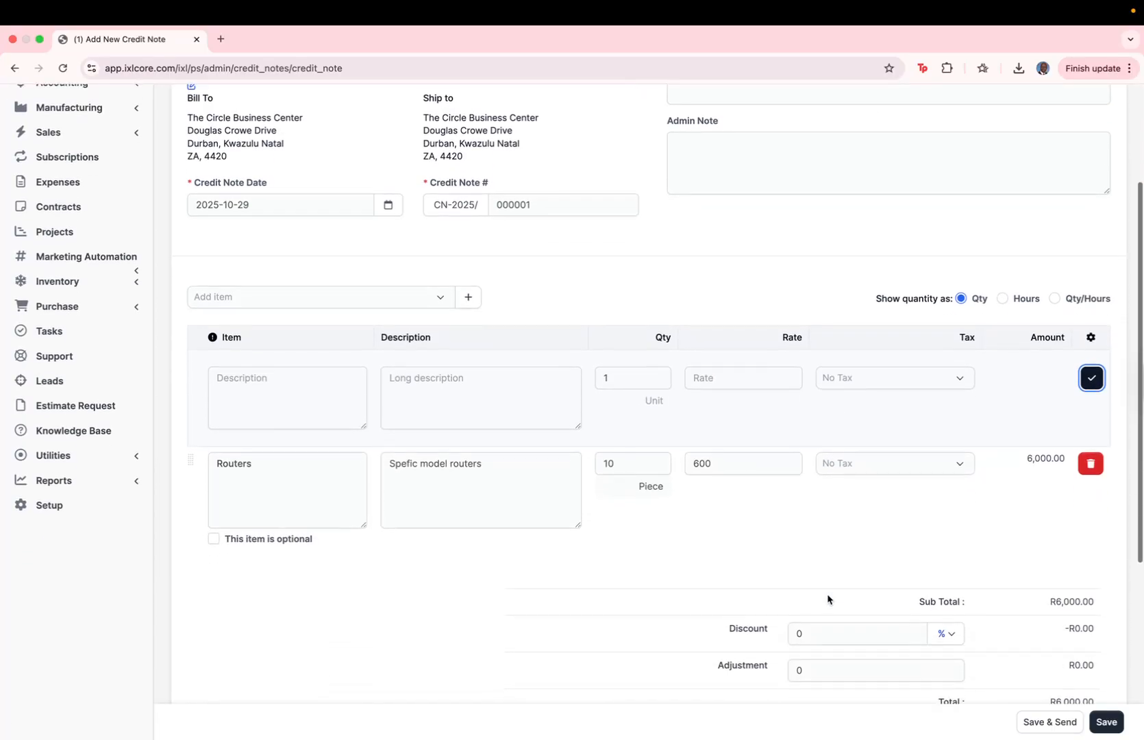
scroll(830, 570, "down", 3)
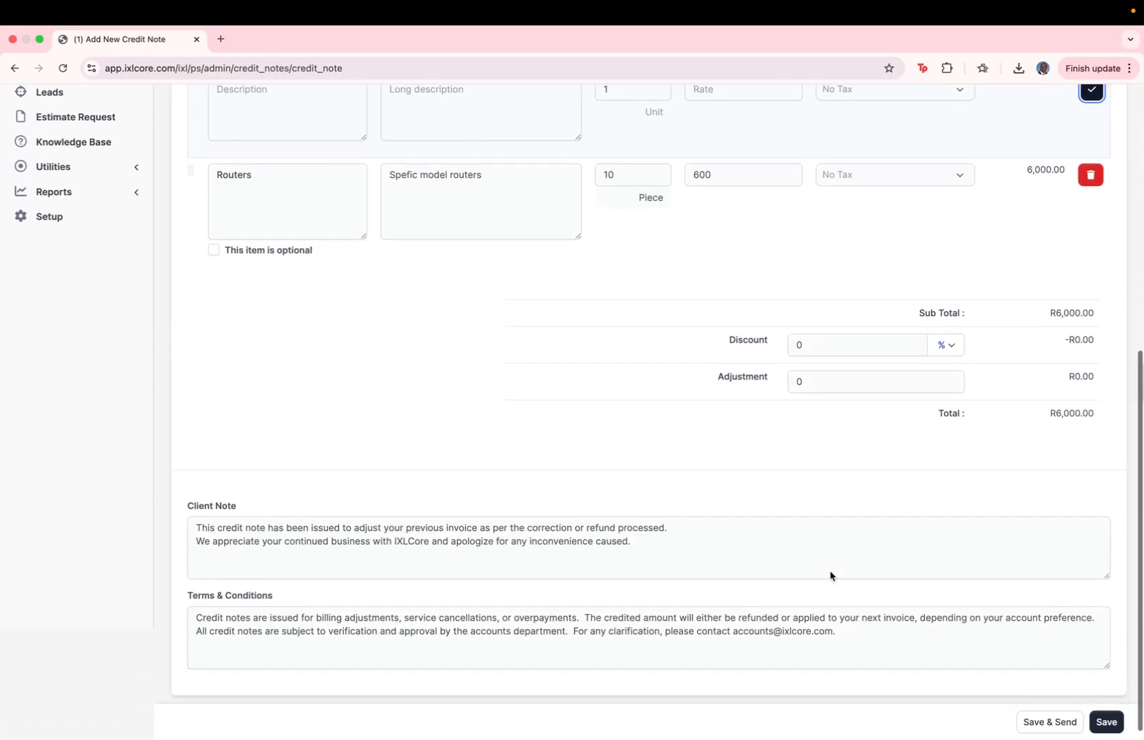
scroll(829, 570, "up", 6)
scroll(830, 570, "up", 2)
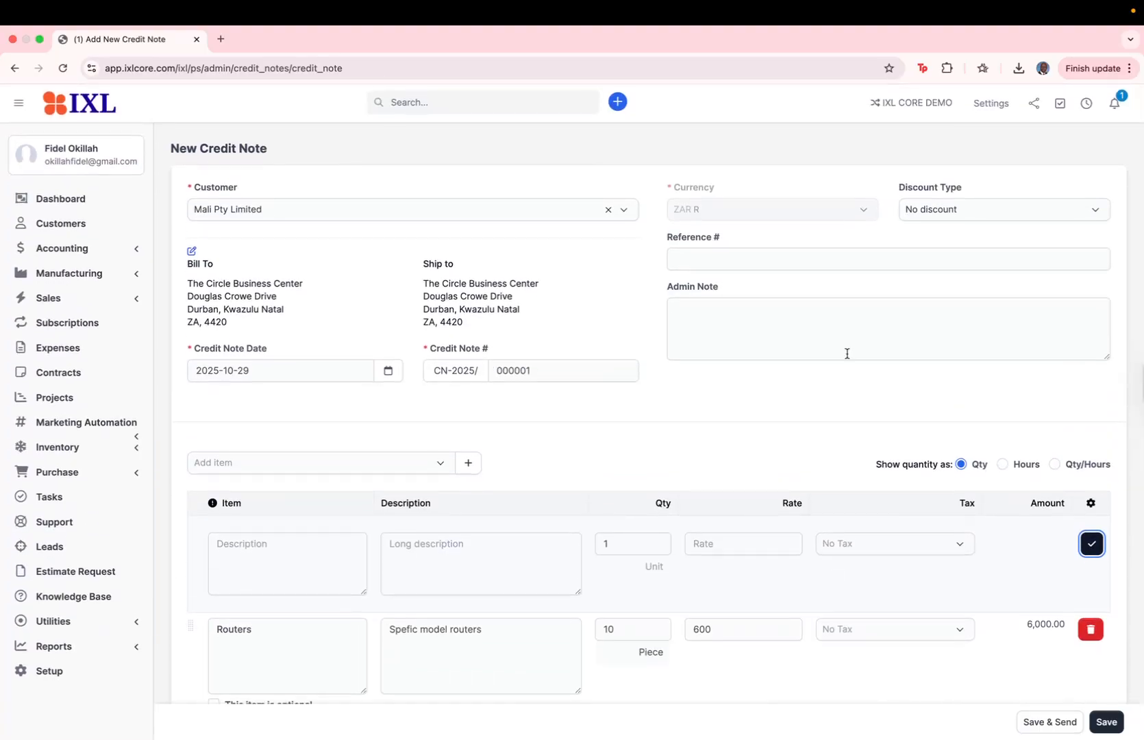
scroll(848, 352, "down", 5)
scroll(868, 503, "down", 2)
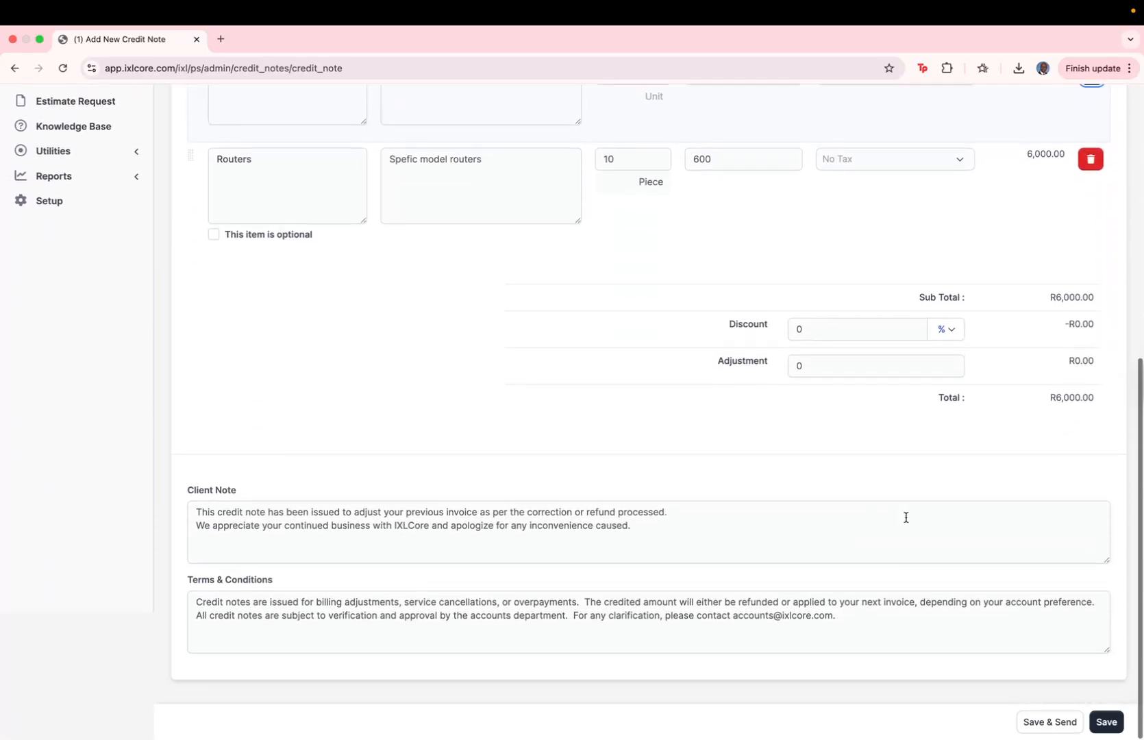
left_click(1067, 727)
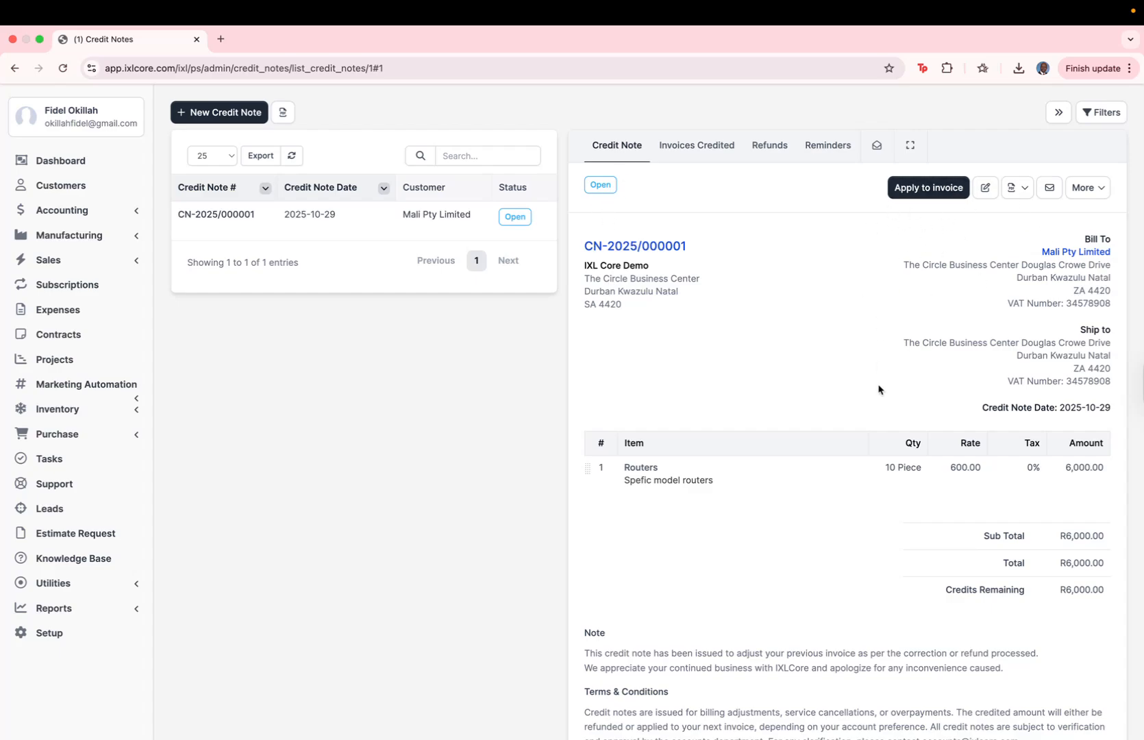
Apply 6000 of the credit note to invoice INV-2025/000003
scroll(878, 389, "down", 2)
scroll(870, 387, "up", 3)
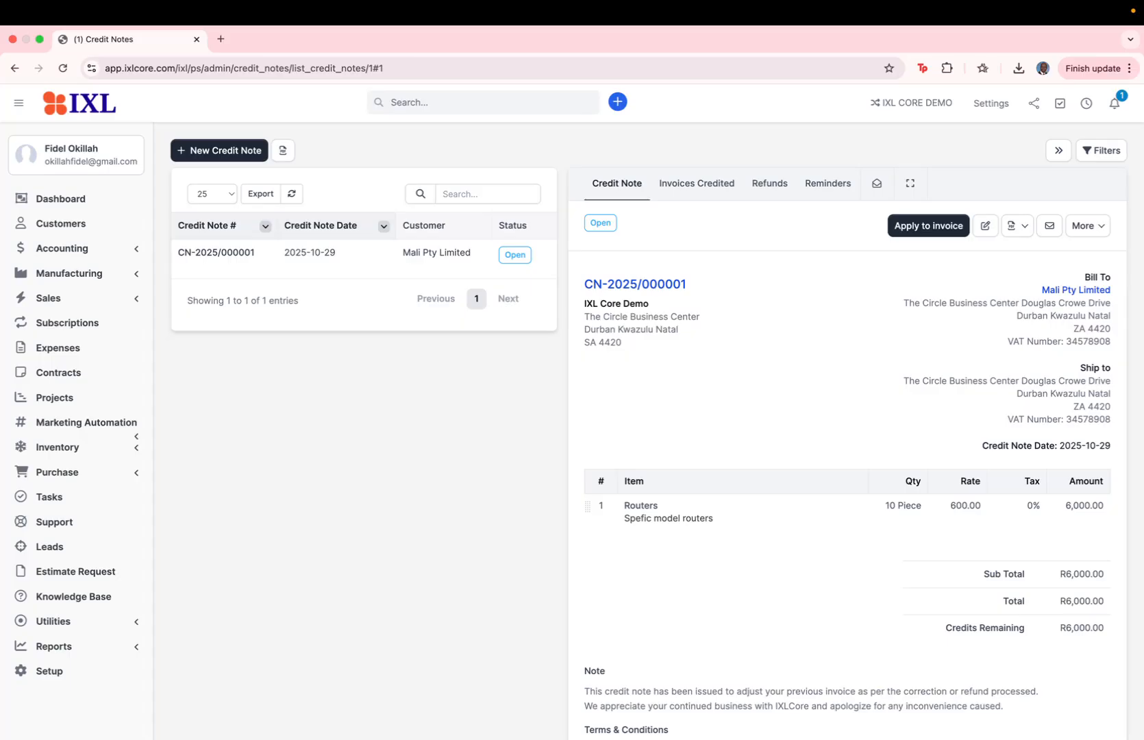
left_click(935, 228)
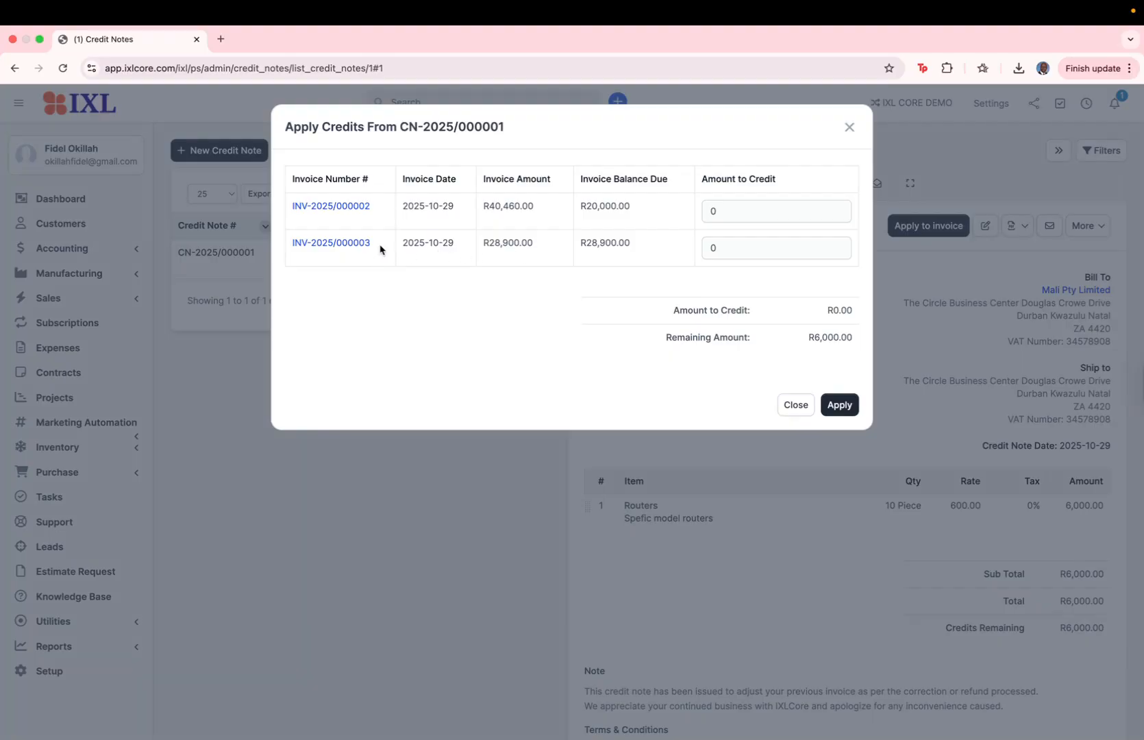
left_click(733, 249)
key("BackSpace")
type("6000")
left_click(716, 271)
left_click(836, 408)
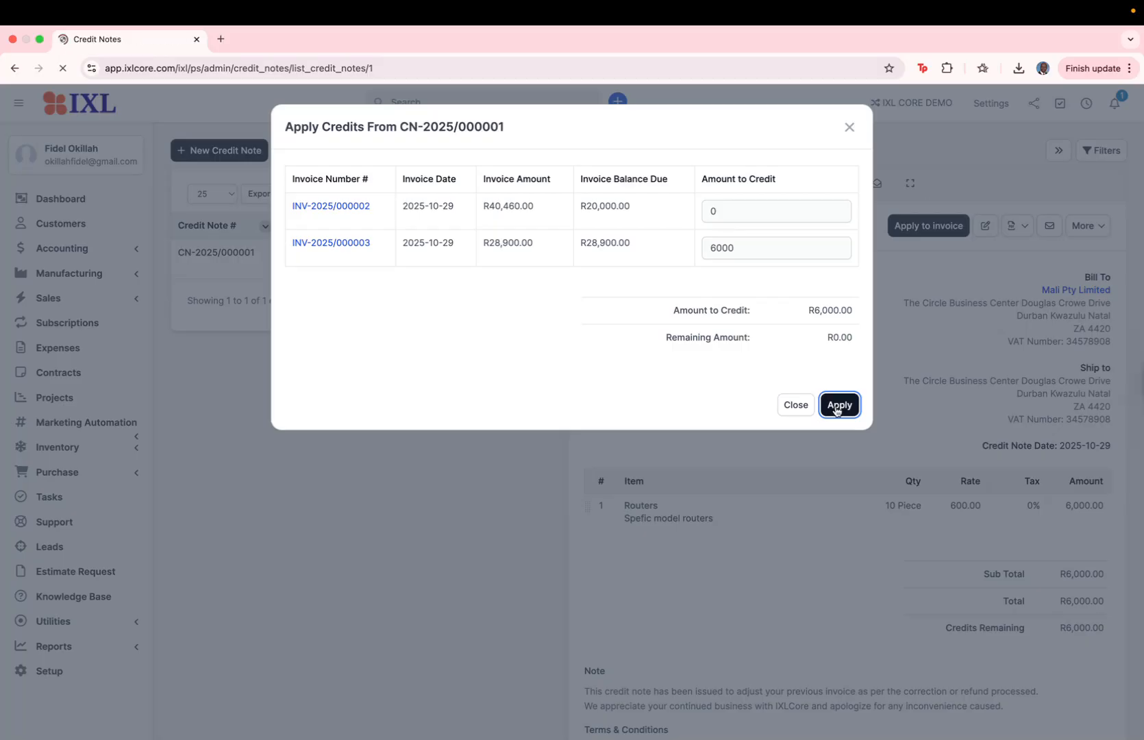
Open invoice INV-2025/000003 and review its applied credits
scroll(835, 410, "down", 1)
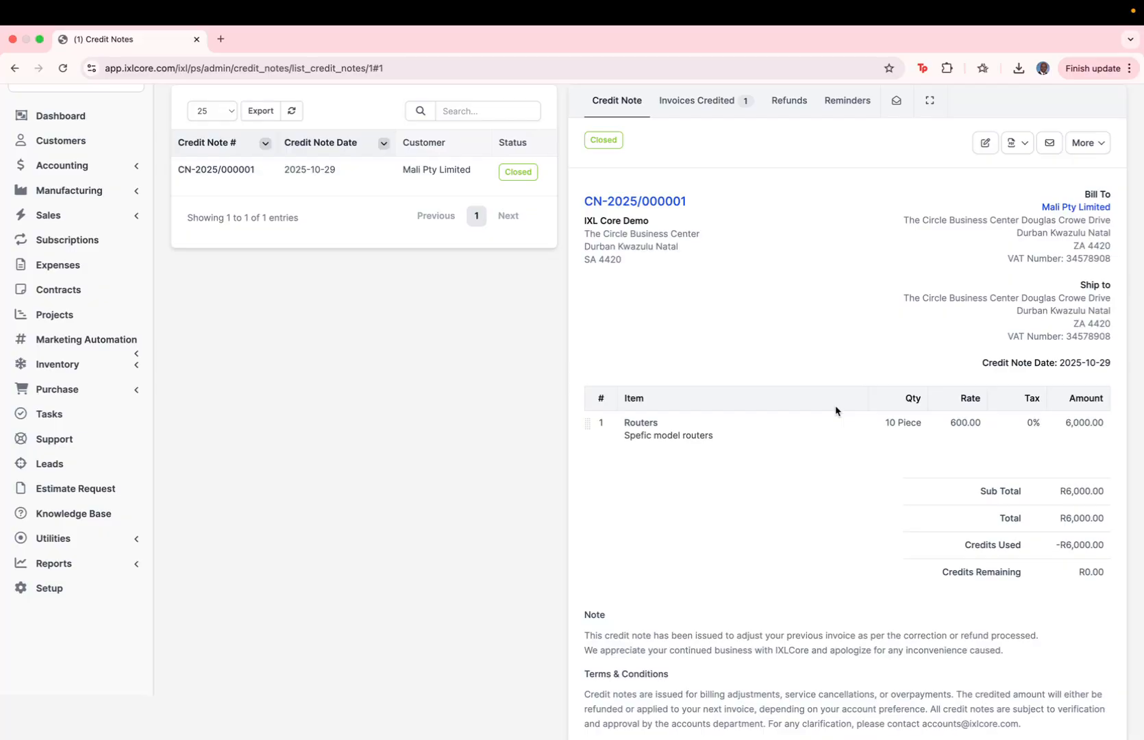
scroll(465, 348, "up", 5)
left_click(68, 298)
left_click(75, 361)
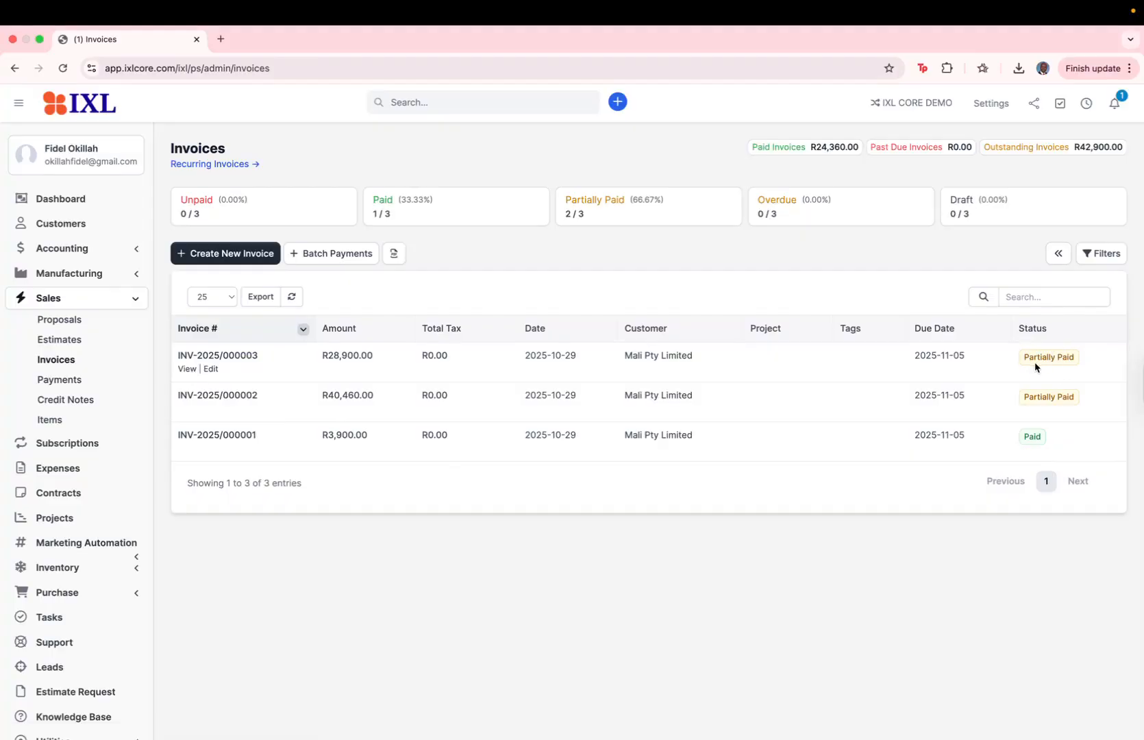
left_click(187, 370)
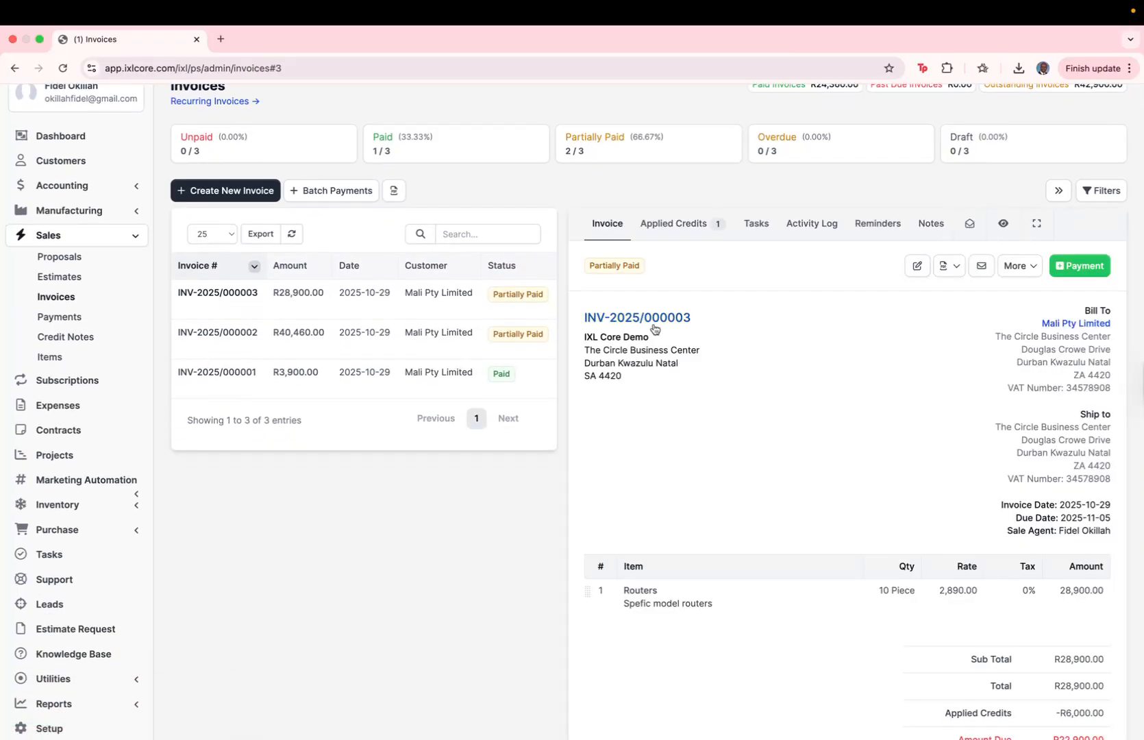
left_click(679, 228)
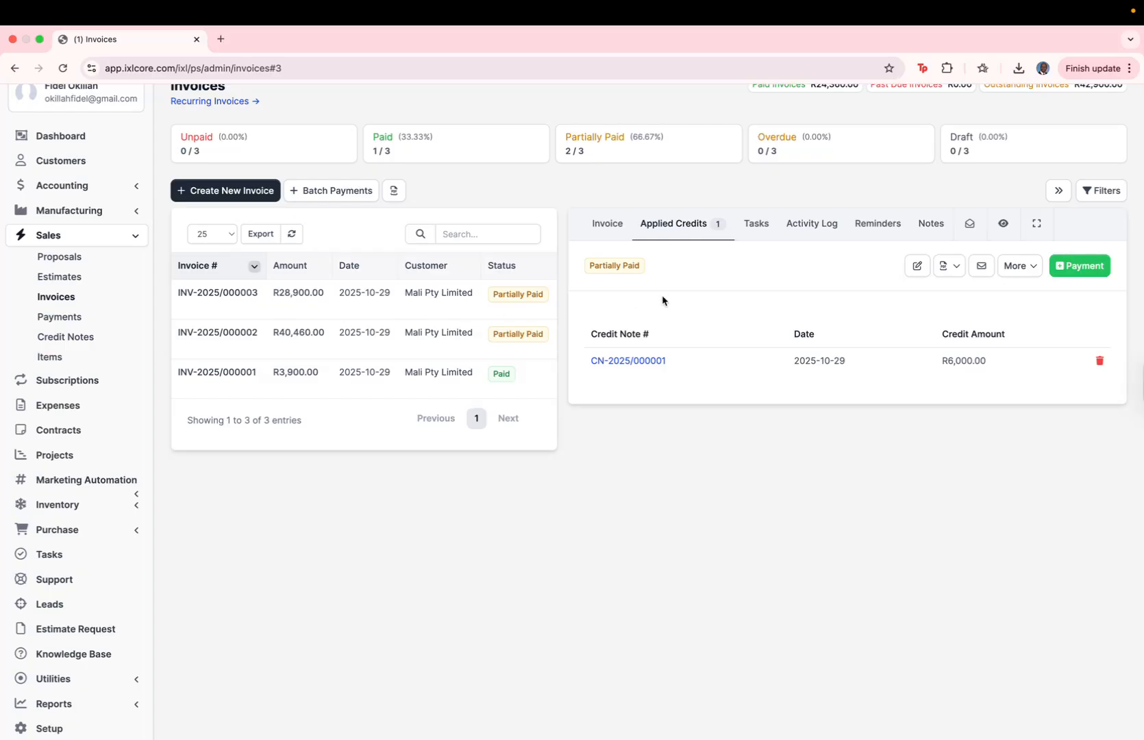
scroll(374, 322, "up", 2)
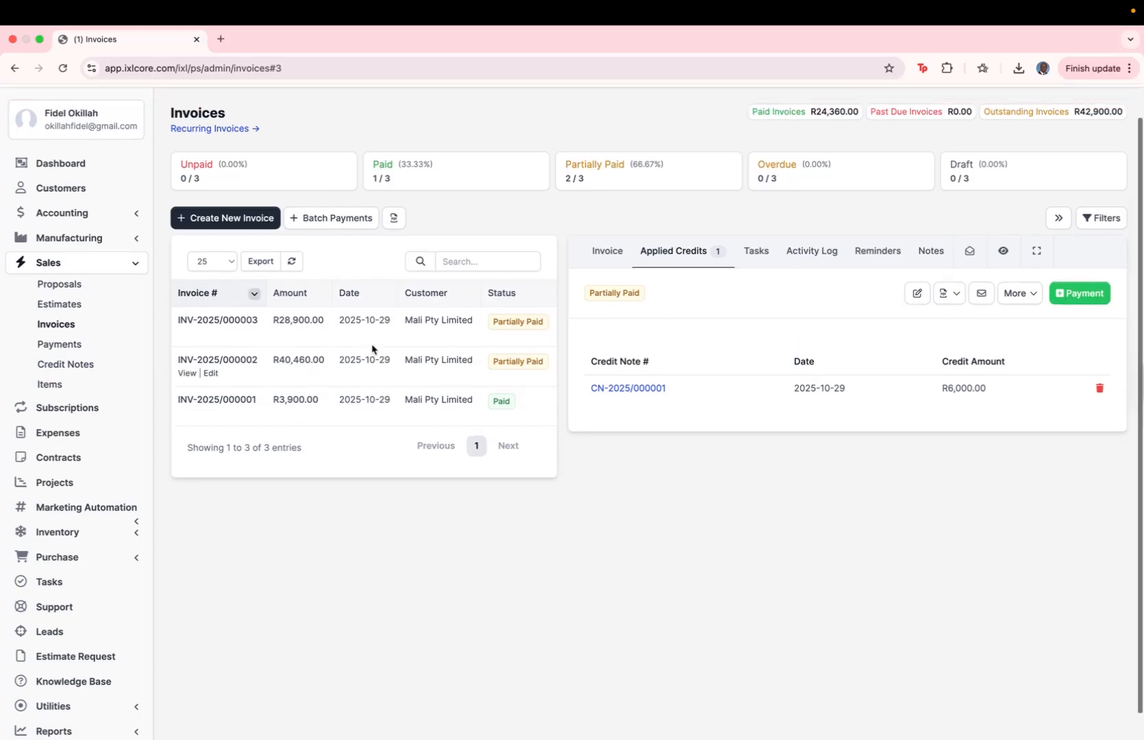